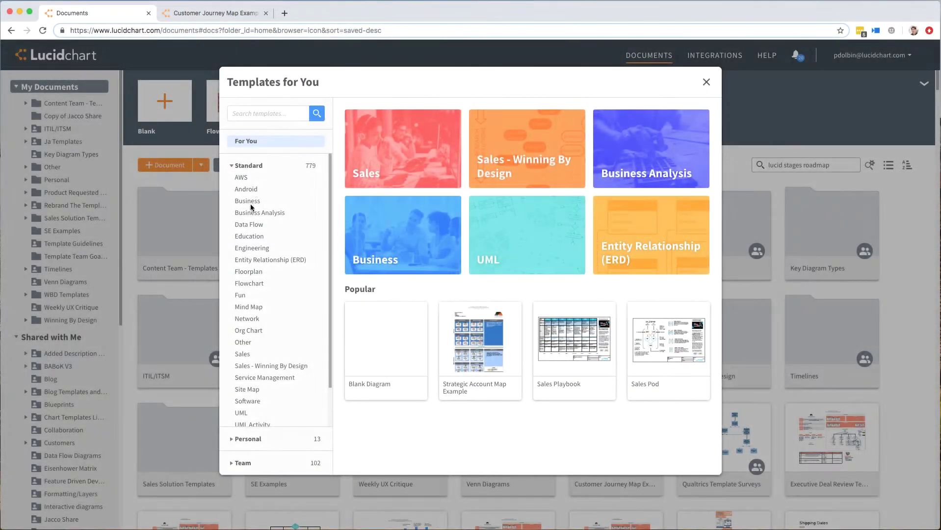
# Step: Browse the Business, Network and Flowchart template categories
pyautogui.click(251, 205)
pyautogui.click(253, 320)
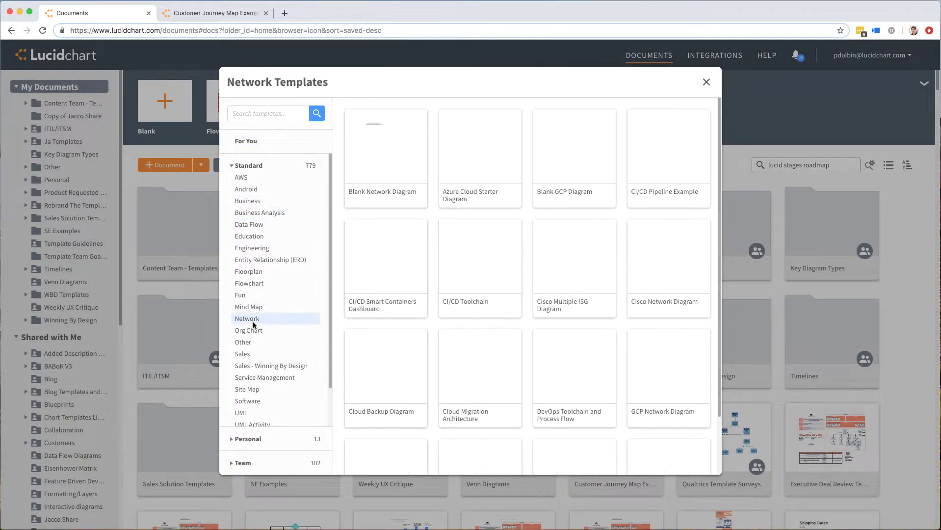
pyautogui.click(251, 283)
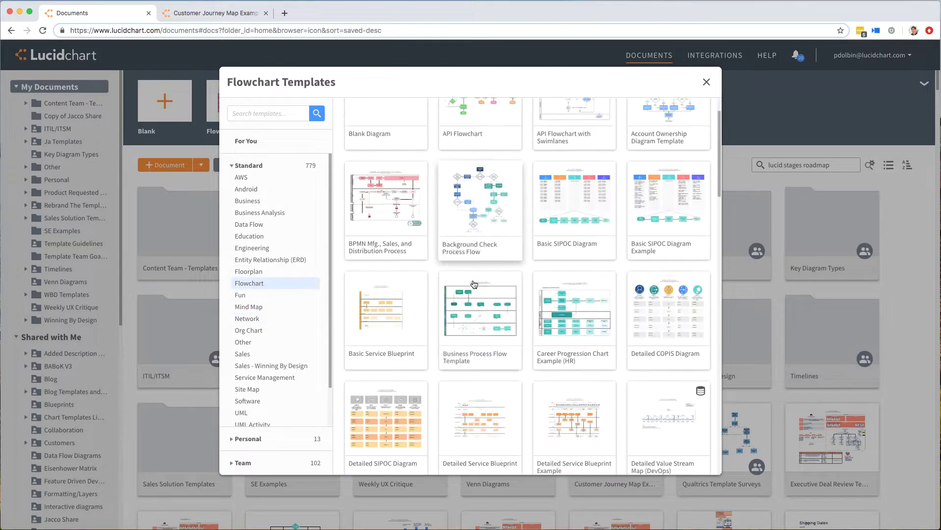
pyautogui.scroll(-3, 473, 285)
pyautogui.scroll(-2, 474, 285)
# Step: Search templates for 'customer journey map example' and pick the Customer Journey Map Example
pyautogui.click(268, 114)
pyautogui.write('cus')
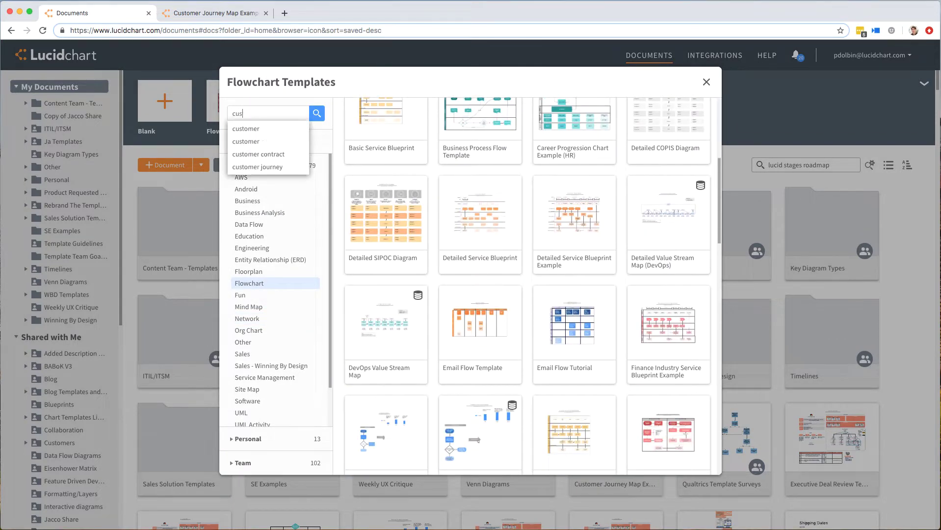
pyautogui.write('tomer journey map example')
pyautogui.press('Return')
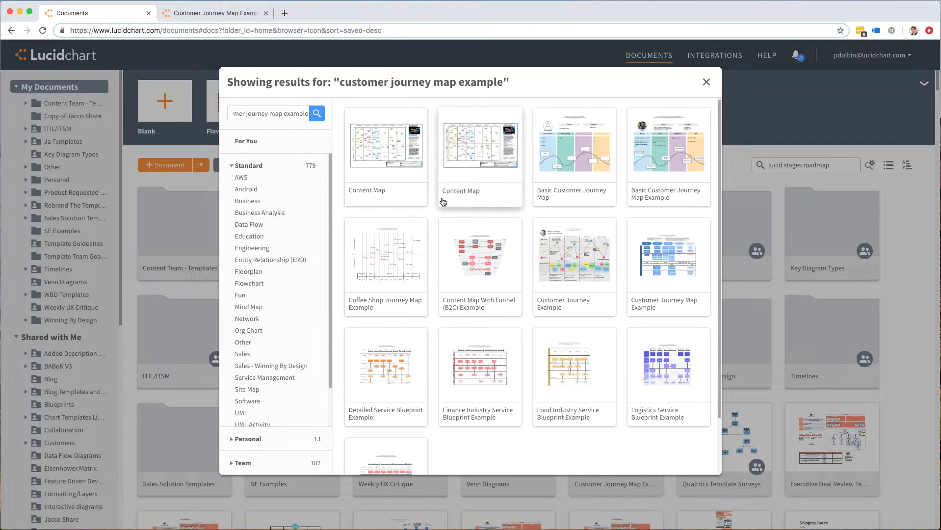
pyautogui.scroll(-1, 539, 245)
pyautogui.click(667, 250)
pyautogui.click(664, 457)
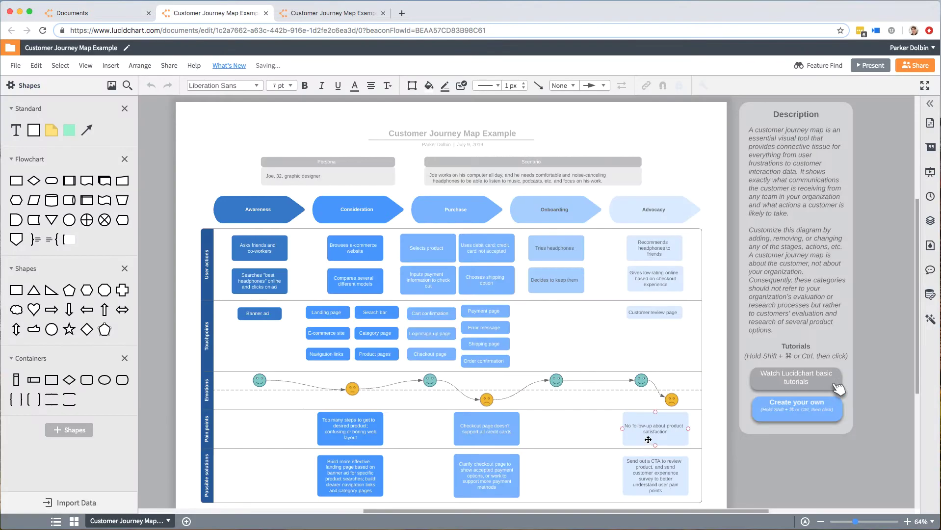
pyautogui.click(913, 66)
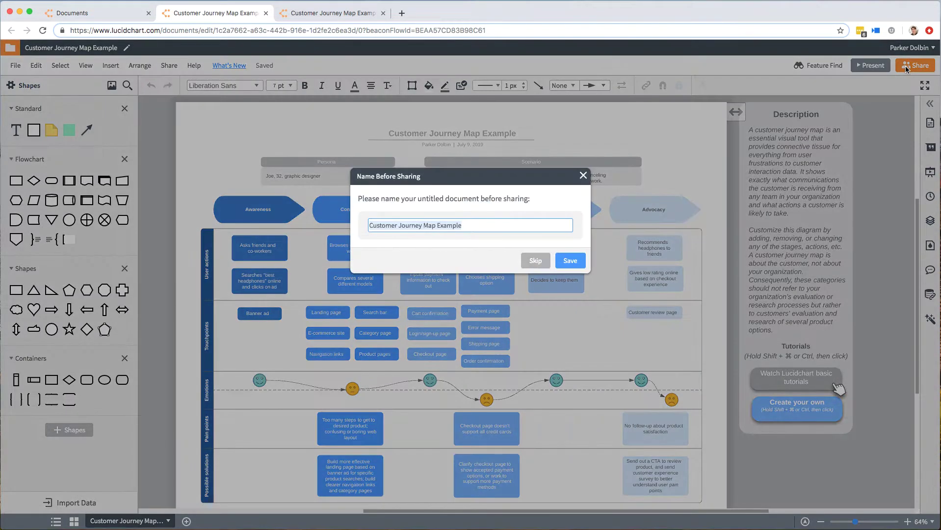
pyautogui.click(571, 261)
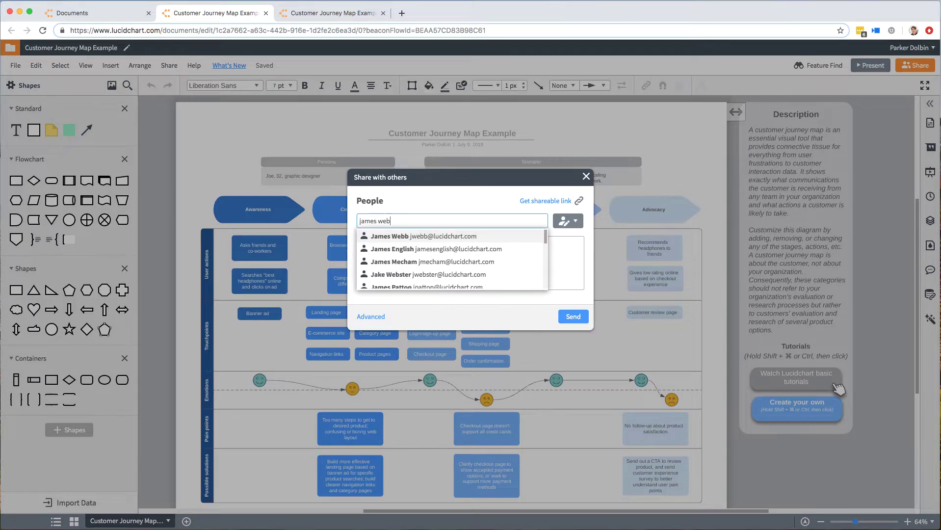
pyautogui.click(530, 237)
pyautogui.click(572, 317)
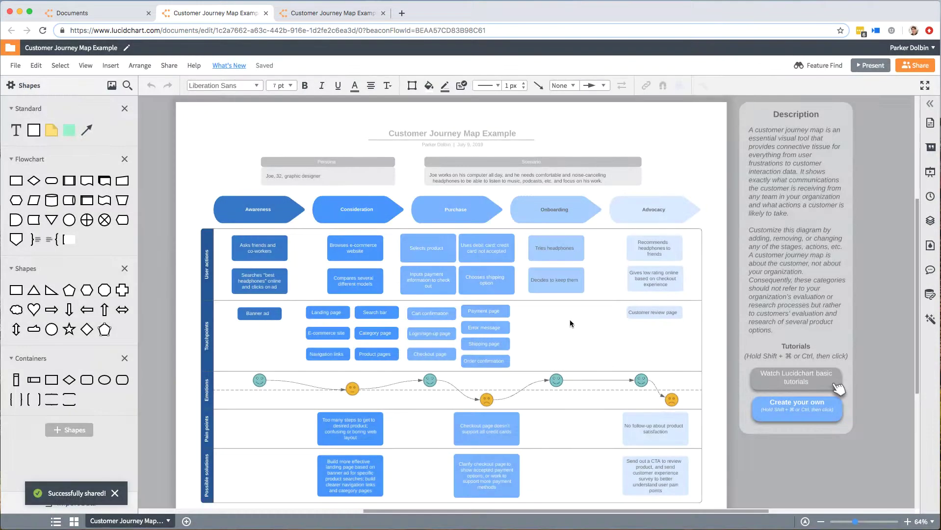
pyautogui.click(277, 218)
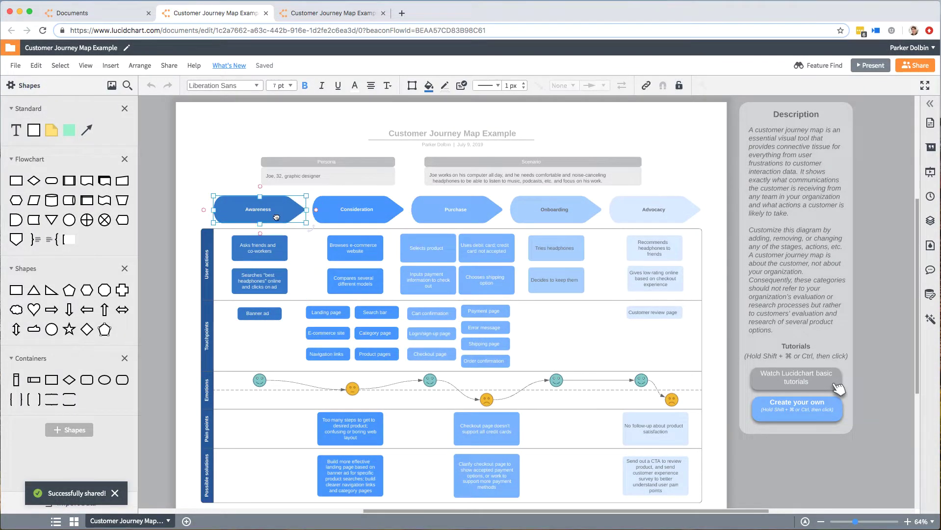
pyautogui.rightClick(276, 217)
pyautogui.click(303, 255)
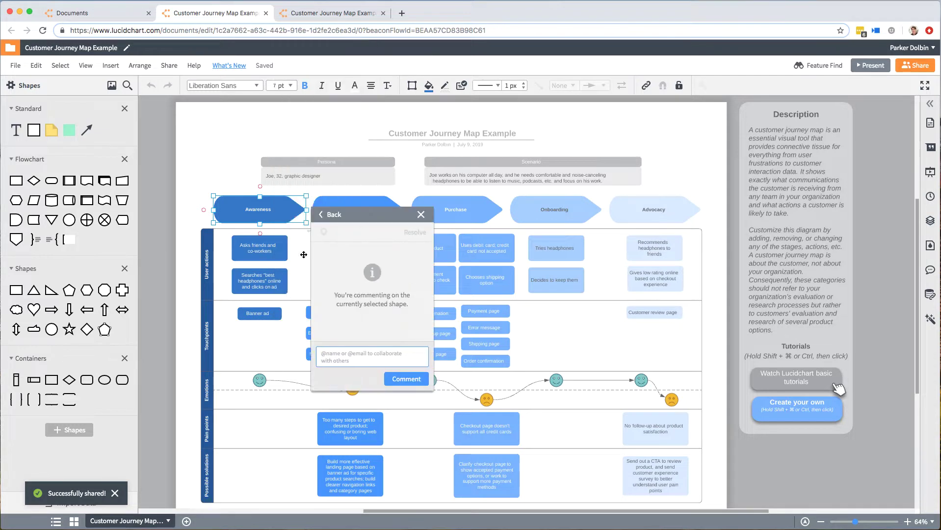
pyautogui.write('@jameswe')
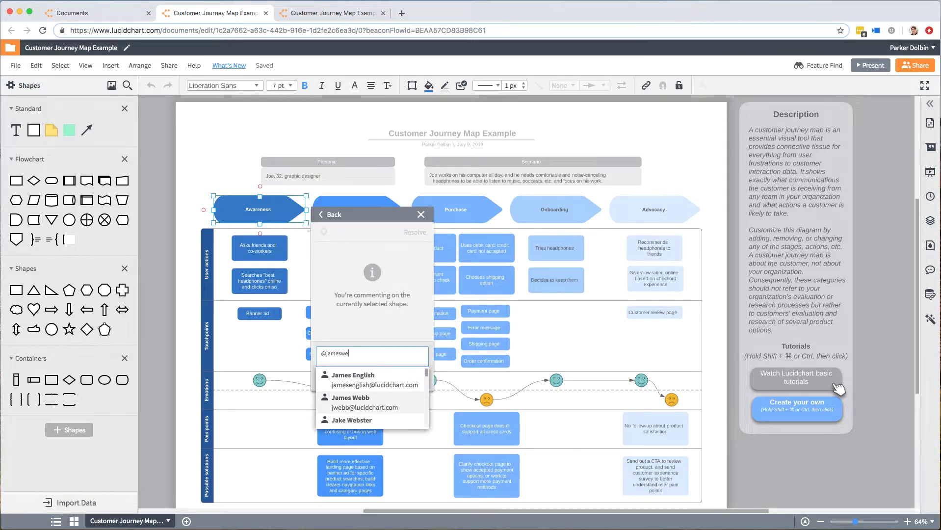
pyautogui.press('Return')
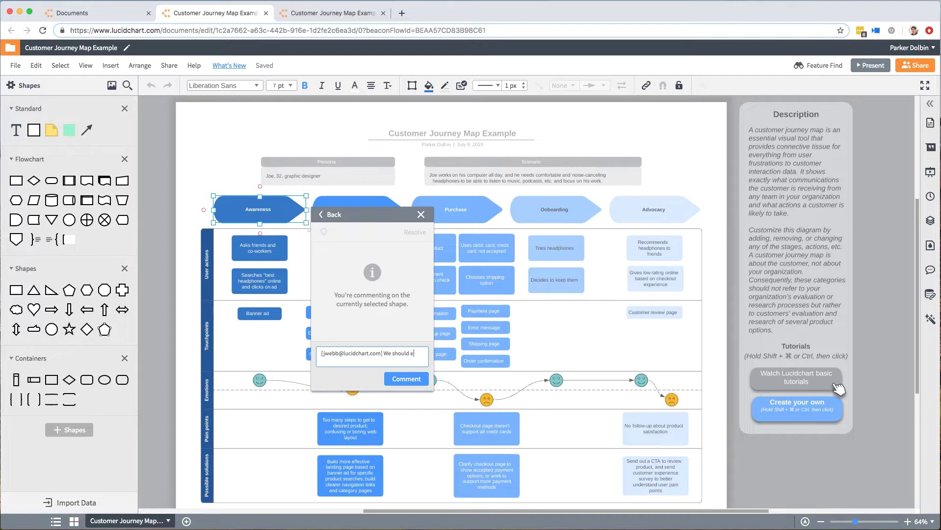
pyautogui.write('laborate on this more.')
pyautogui.click(398, 375)
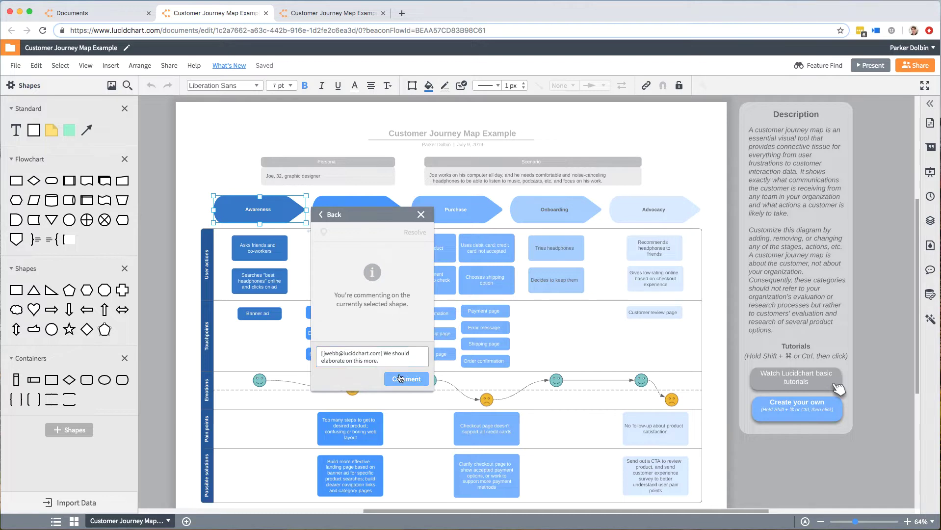
pyautogui.click(419, 213)
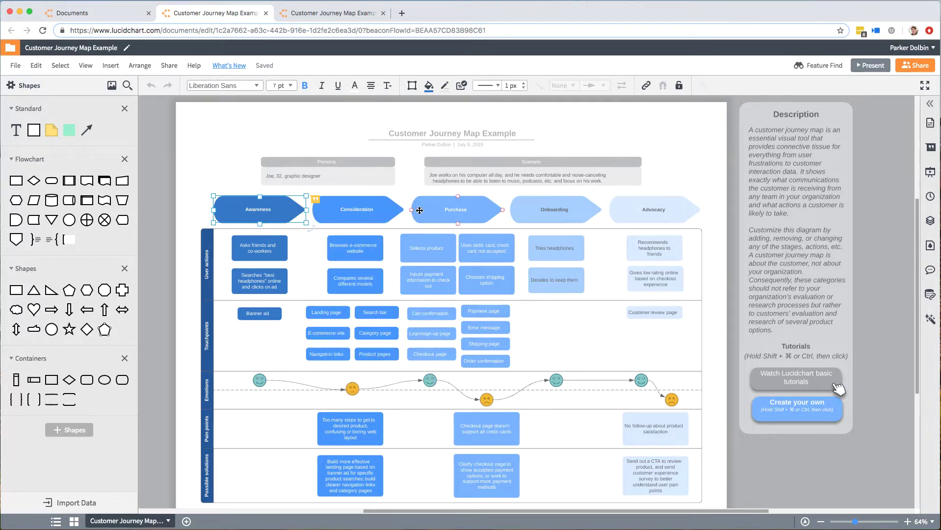
pyautogui.click(931, 147)
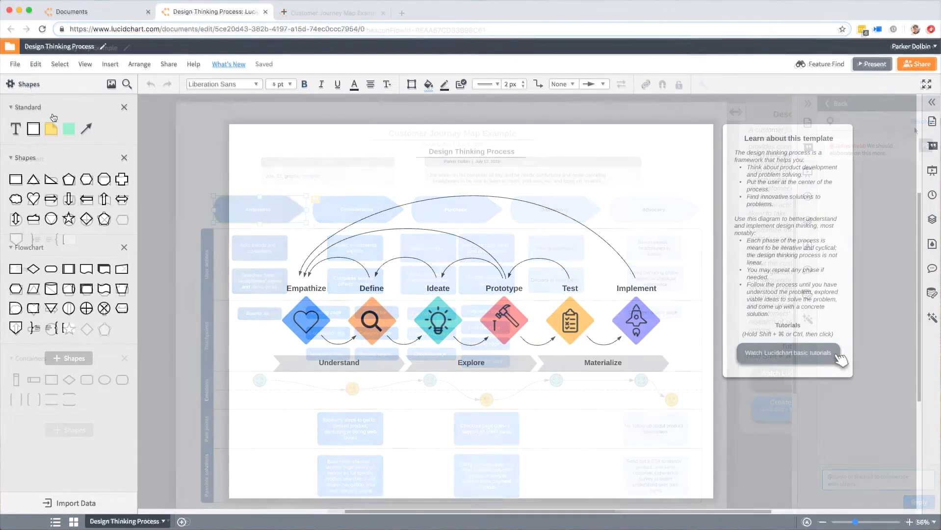
# Step: In Shape Manager, add a custom library named Thinking Icons and enable it
pyautogui.click(31, 86)
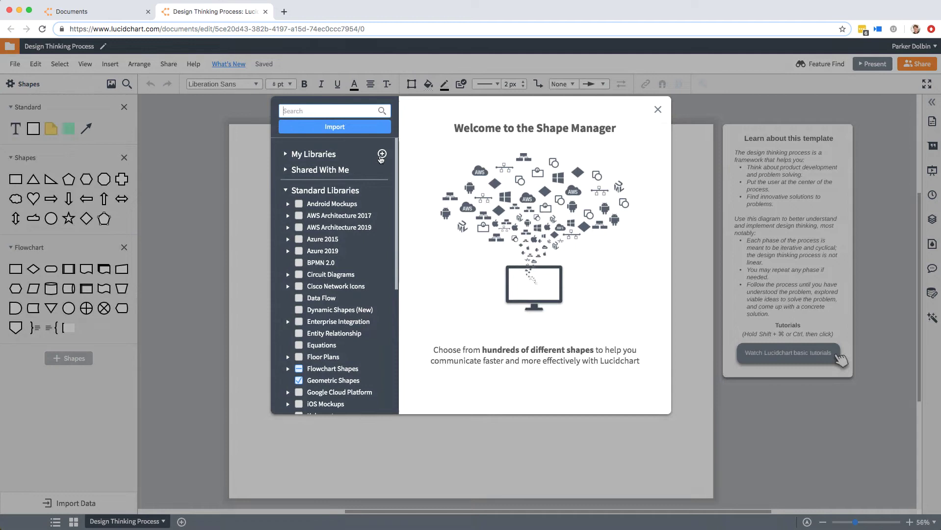
pyautogui.click(381, 154)
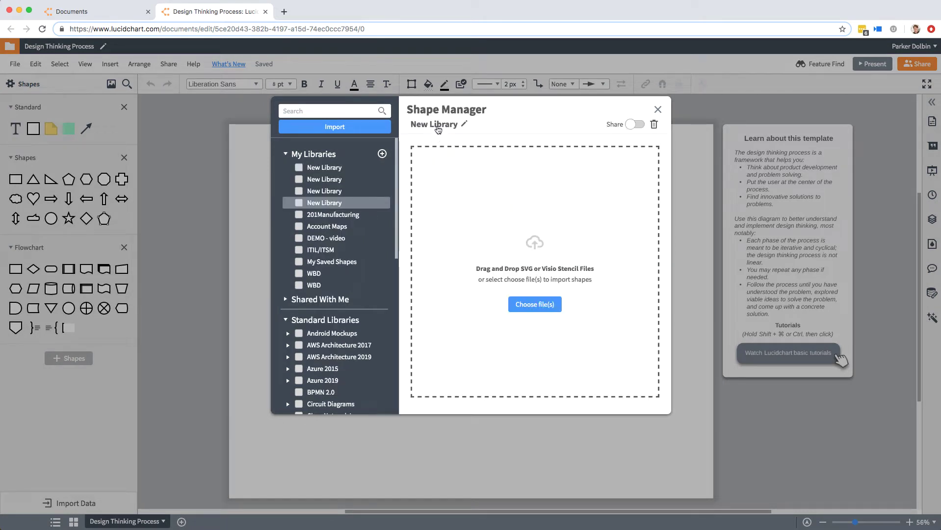
pyautogui.click(438, 126)
pyautogui.write('Thinking')
pyautogui.write('Icons')
pyautogui.press('Return')
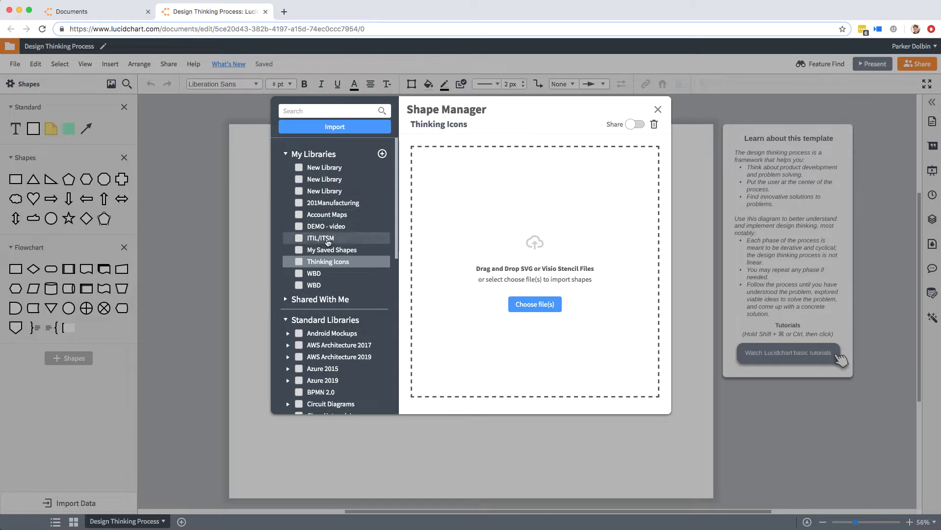
pyautogui.click(298, 261)
pyautogui.click(657, 110)
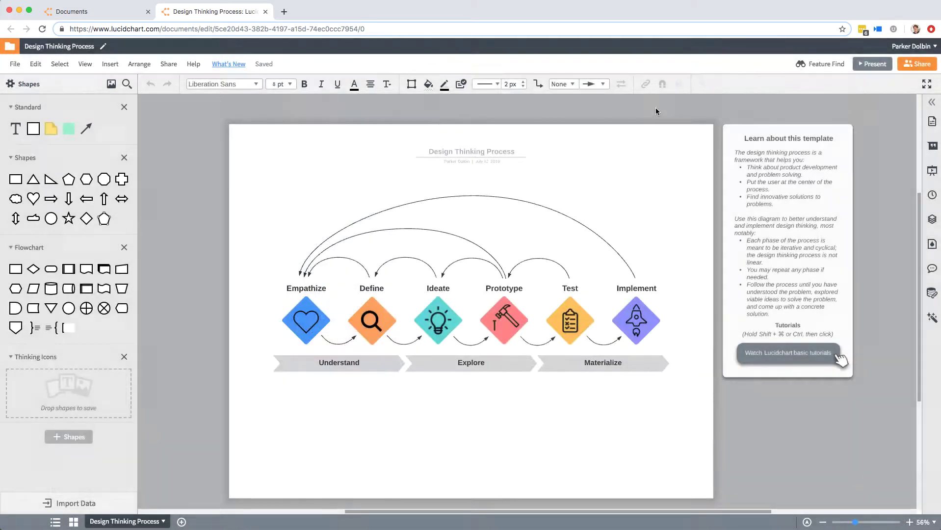
# Step: Save the Empathize heart icon to Thinking Icons as 'Heart' and drag a copy onto the page
pyautogui.rightClick(301, 320)
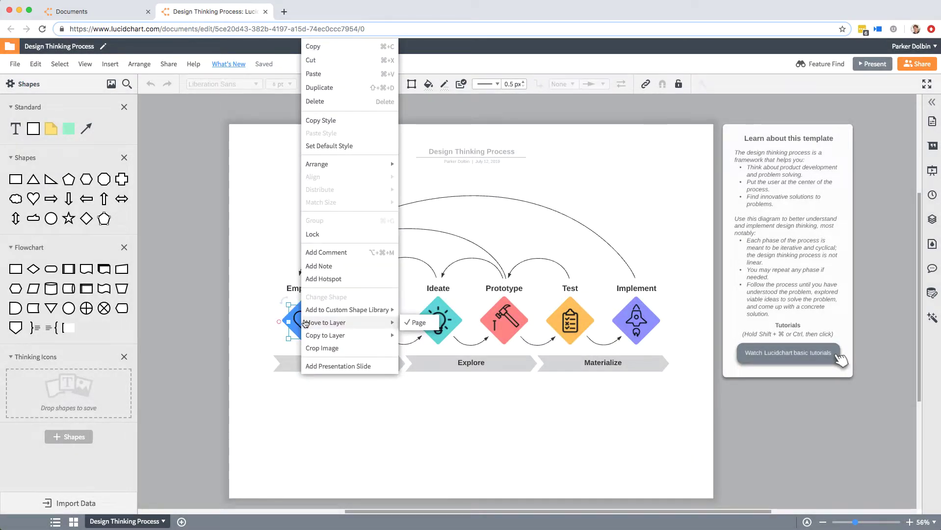
pyautogui.moveTo(346, 310)
pyautogui.click(416, 308)
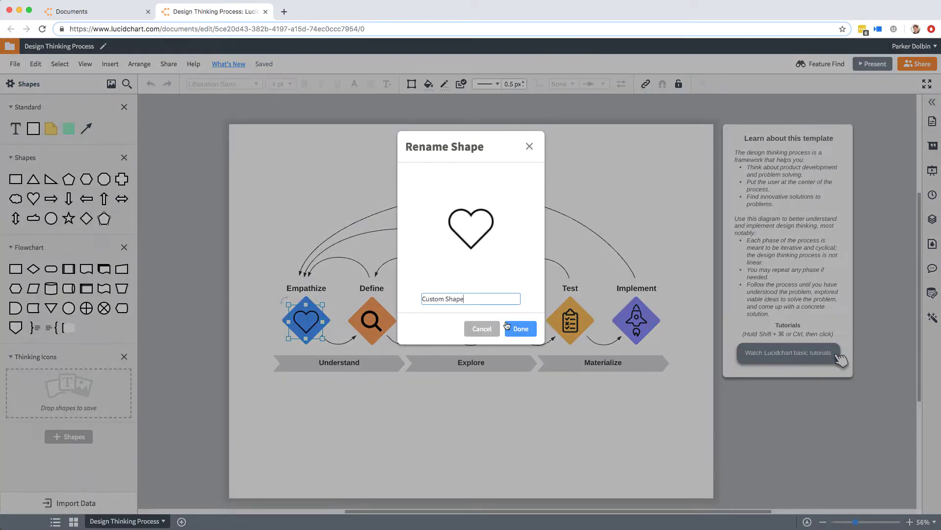
pyautogui.tripleClick(484, 300)
pyautogui.write('Heart')
pyautogui.click(520, 329)
pyautogui.moveTo(13, 378); pyautogui.dragTo(298, 422)
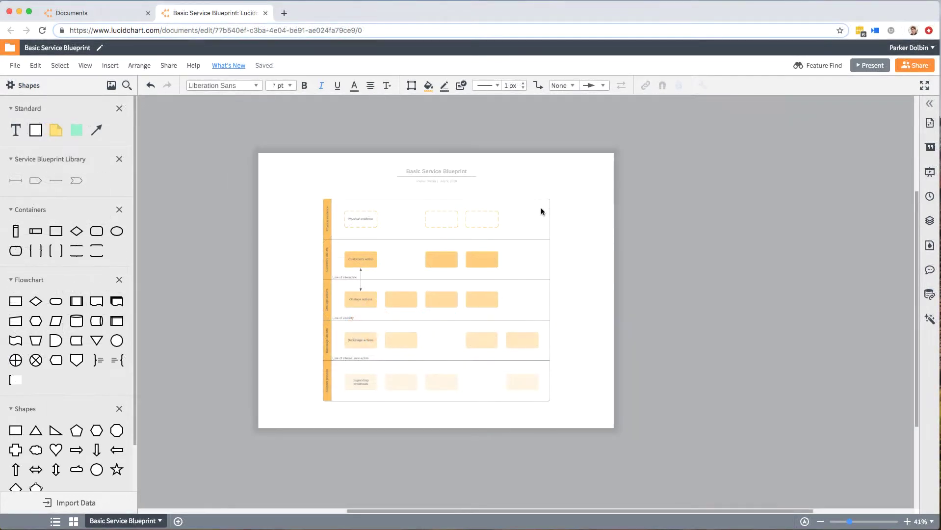
# Step: Keep a landscape Letter page with Auto Tiling on, and extend the swimlane right and down
pyautogui.click(929, 128)
pyautogui.click(915, 147)
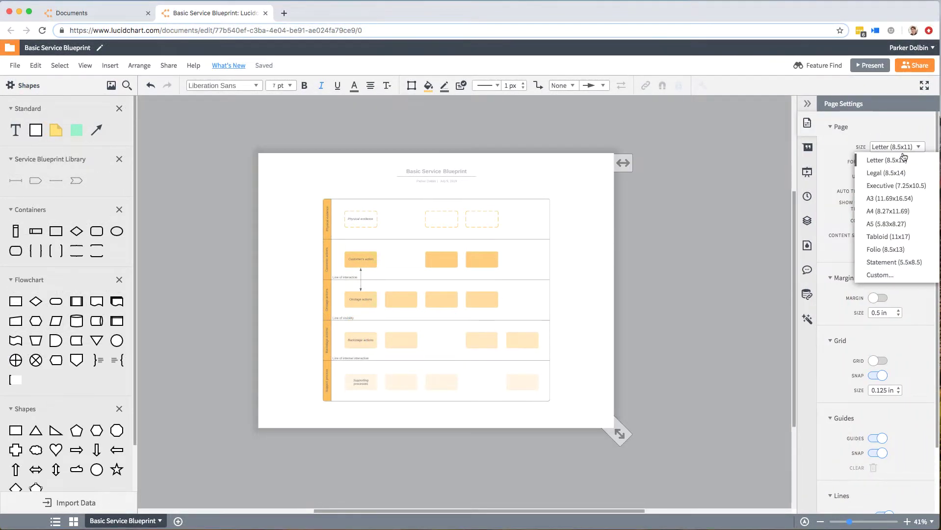
pyautogui.click(831, 170)
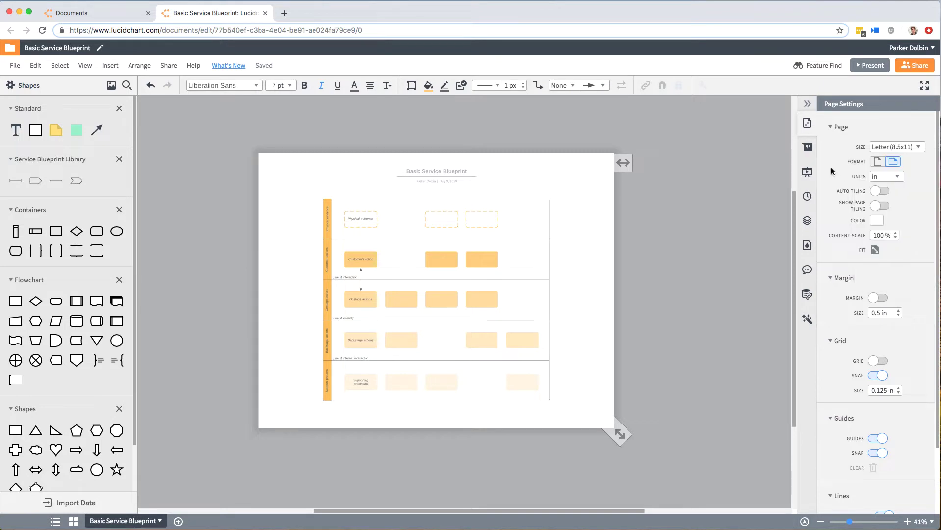
pyautogui.click(876, 163)
pyautogui.click(894, 163)
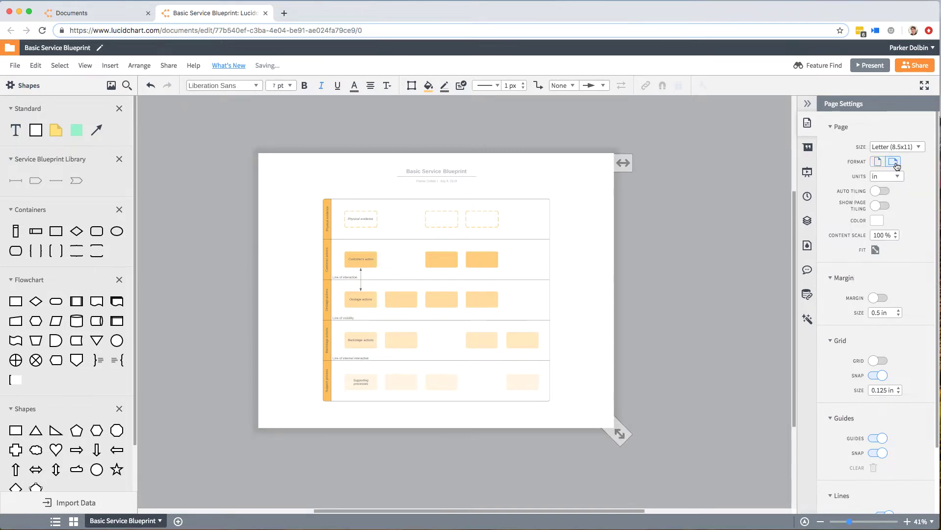
pyautogui.click(882, 191)
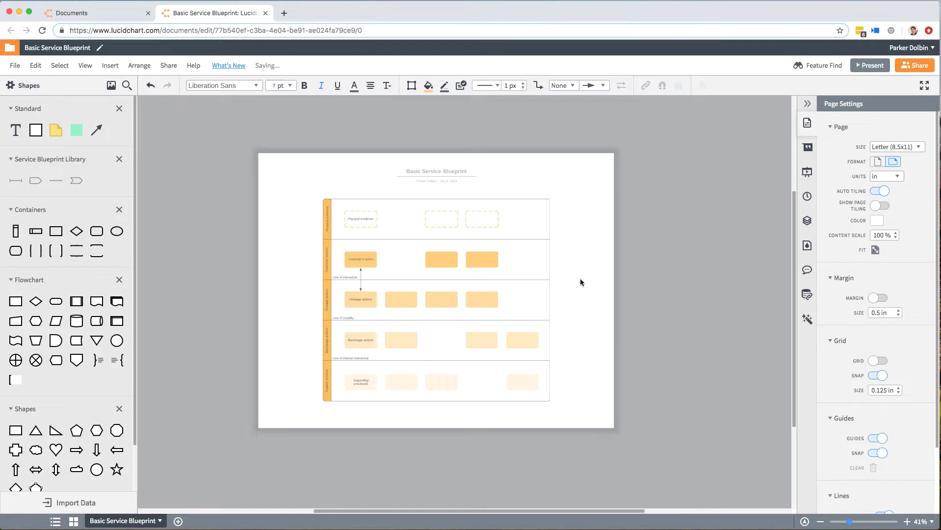
pyautogui.moveTo(551, 283)
pyautogui.mouseDown()
pyautogui.moveTo(610, 281)
pyautogui.moveTo(581, 282)
pyautogui.mouseUp()
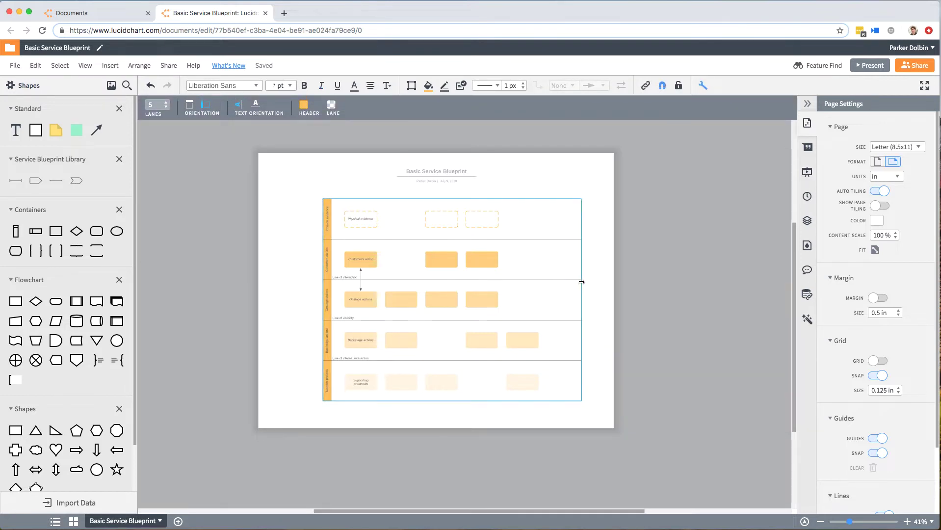
pyautogui.moveTo(440, 402); pyautogui.dragTo(443, 419)
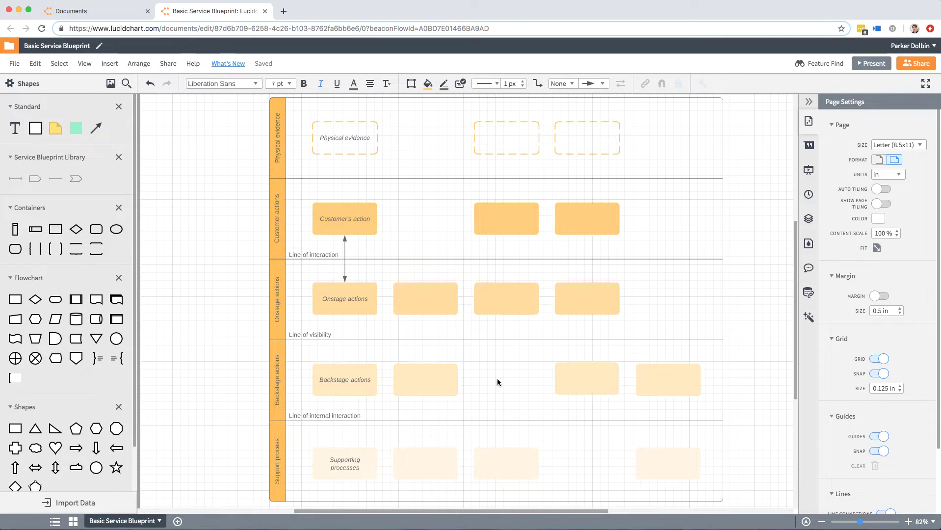
# Step: Switch off Grid and Guides snapping, then move a backstage action box freely to the left
pyautogui.moveTo(578, 382); pyautogui.dragTo(562, 382)
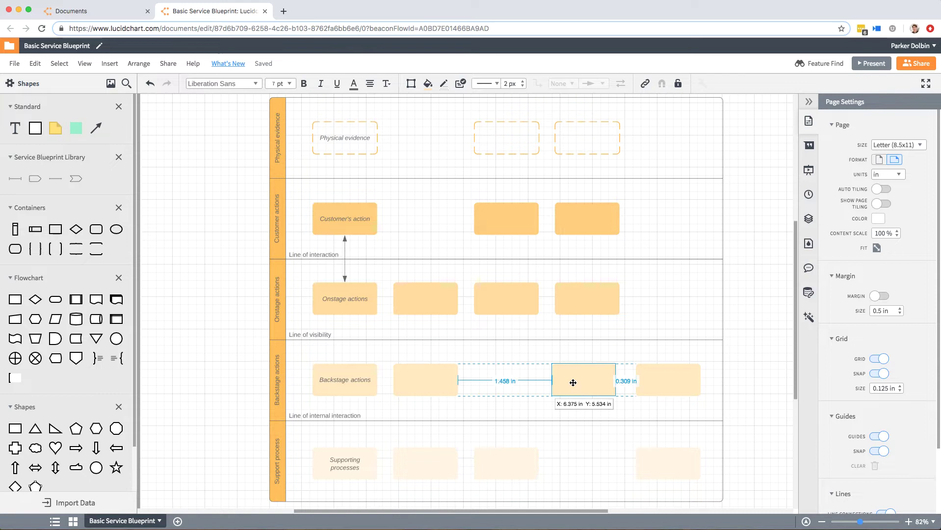
pyautogui.moveTo(562, 382); pyautogui.dragTo(580, 383)
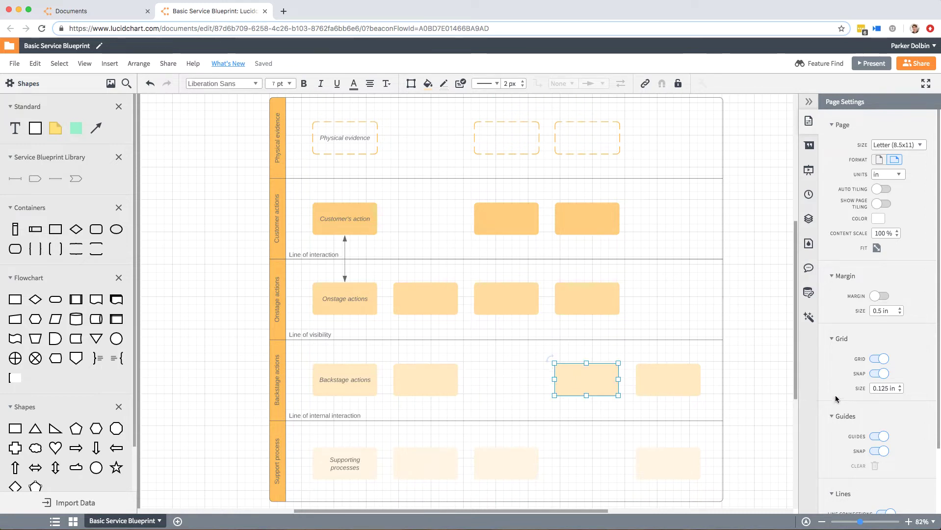
pyautogui.click(879, 374)
pyautogui.click(879, 451)
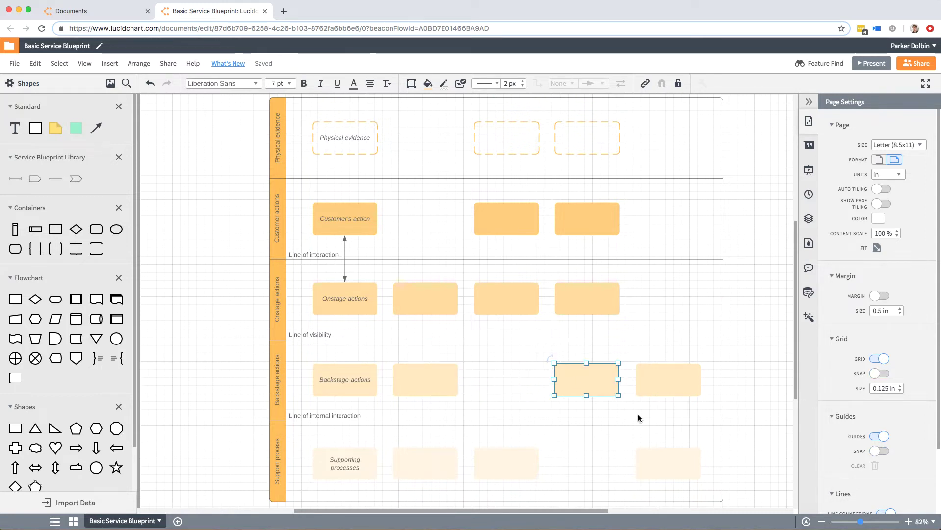
pyautogui.moveTo(594, 386); pyautogui.dragTo(456, 376)
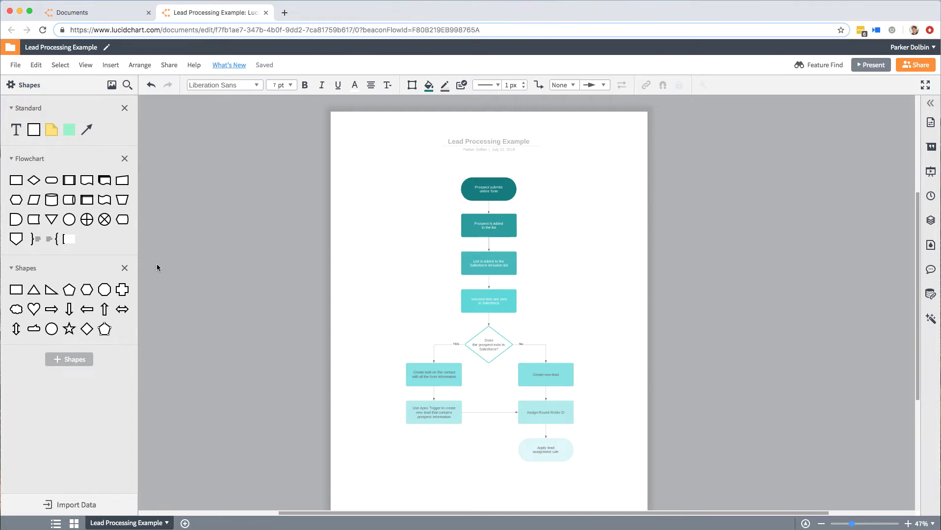
# Step: Set the fourth process box's light teal style as default, verifying with a temporary process shape
pyautogui.moveTo(16, 181)
pyautogui.mouseDown()
pyautogui.moveTo(370, 237)
pyautogui.moveTo(395, 231)
pyautogui.mouseUp()
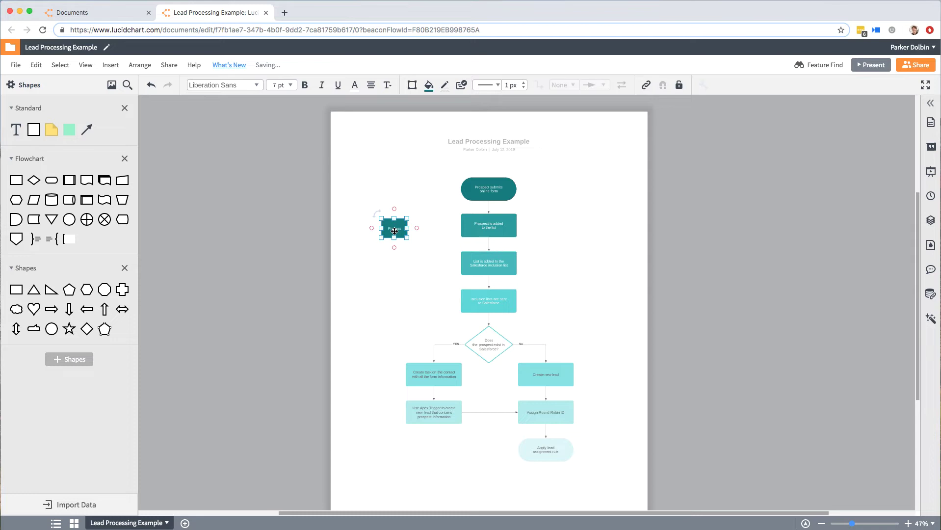
pyautogui.press('Delete')
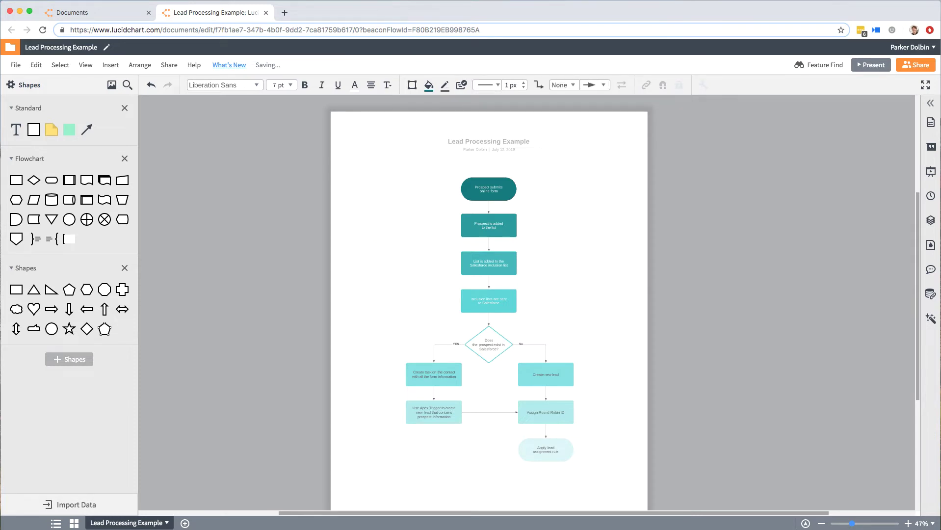
pyautogui.rightClick(485, 303)
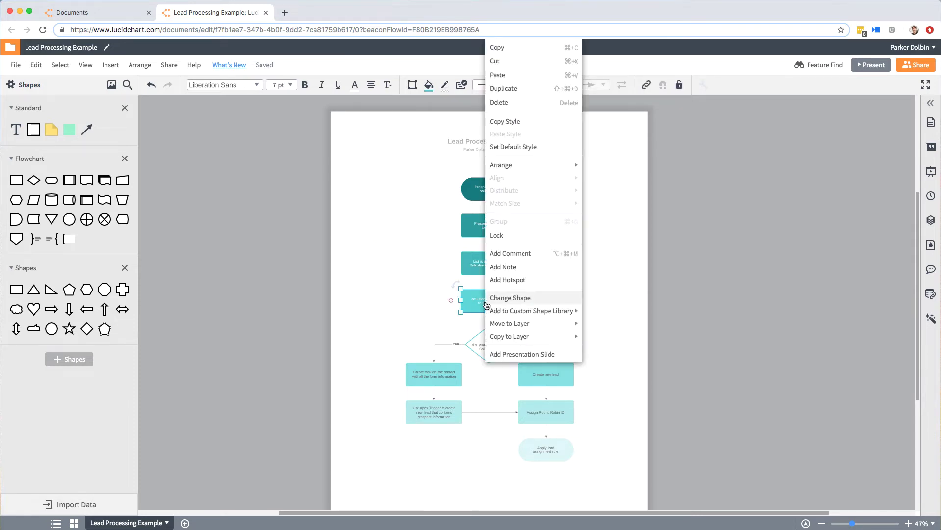
pyautogui.click(512, 147)
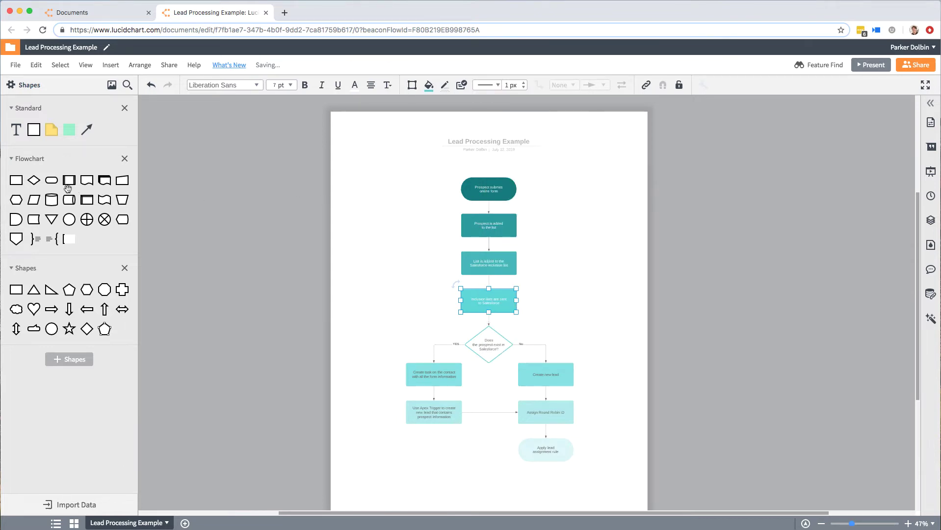
pyautogui.moveTo(16, 180)
pyautogui.mouseDown()
pyautogui.moveTo(307, 242)
pyautogui.moveTo(401, 246)
pyautogui.mouseUp()
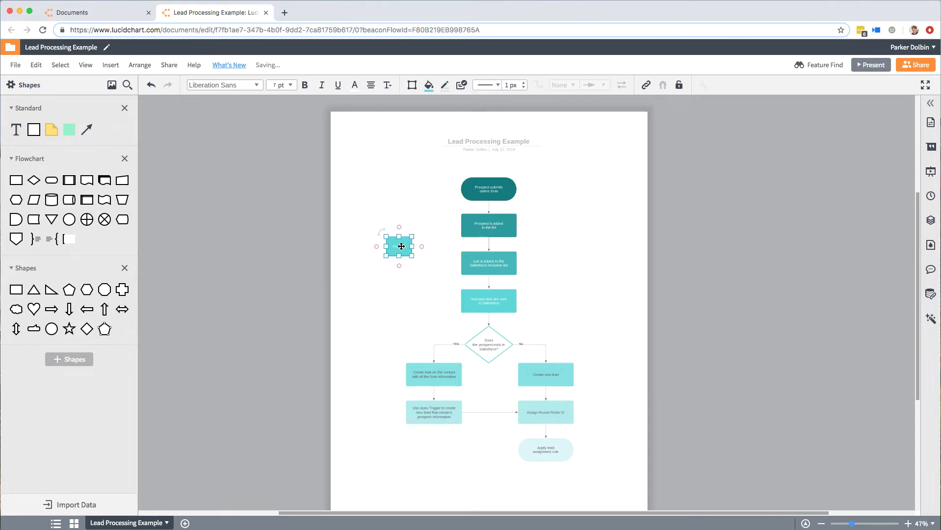
pyautogui.press('Delete')
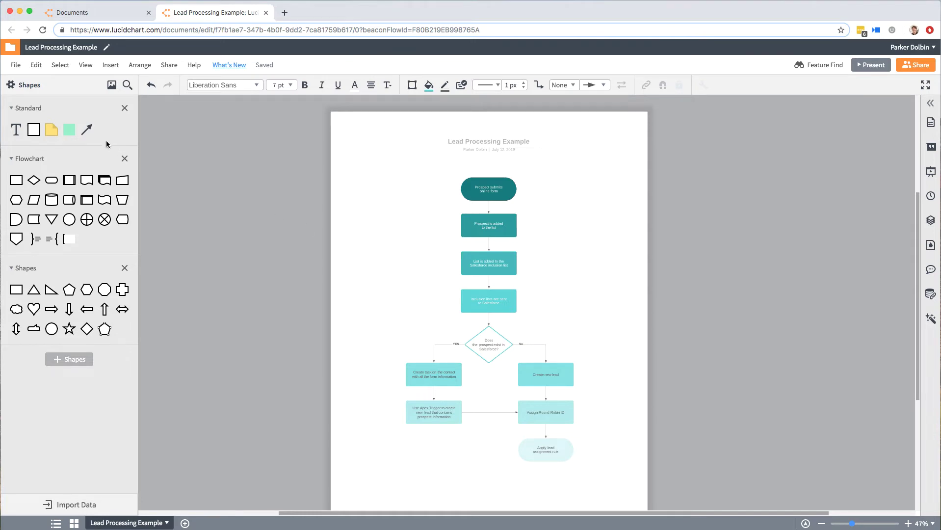
# Step: Select all shapes and give them a light-blue fill
pyautogui.click(60, 65)
pyautogui.click(74, 96)
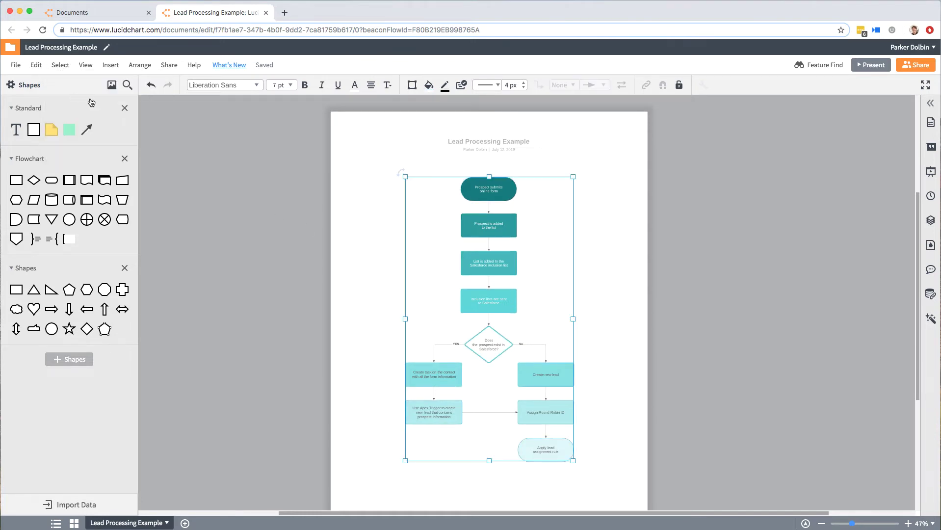
pyautogui.click(430, 93)
pyautogui.click(483, 155)
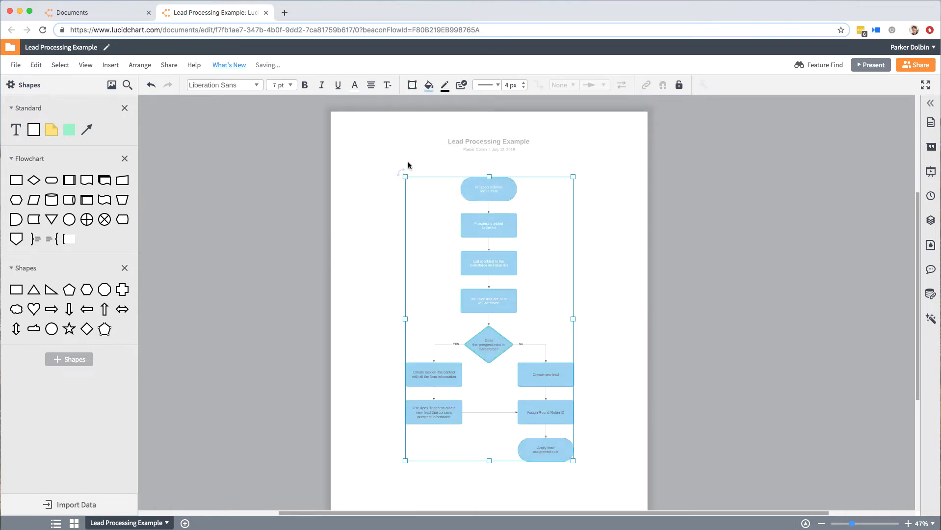
# Step: Select all lines, recolour them and make them thicker
pyautogui.click(60, 65)
pyautogui.click(74, 109)
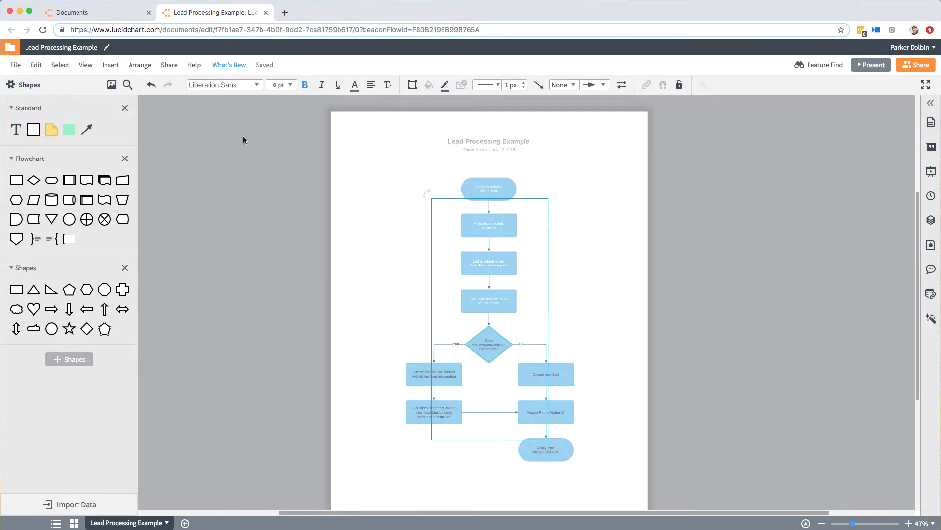
pyautogui.click(444, 88)
pyautogui.click(419, 167)
pyautogui.click(524, 83)
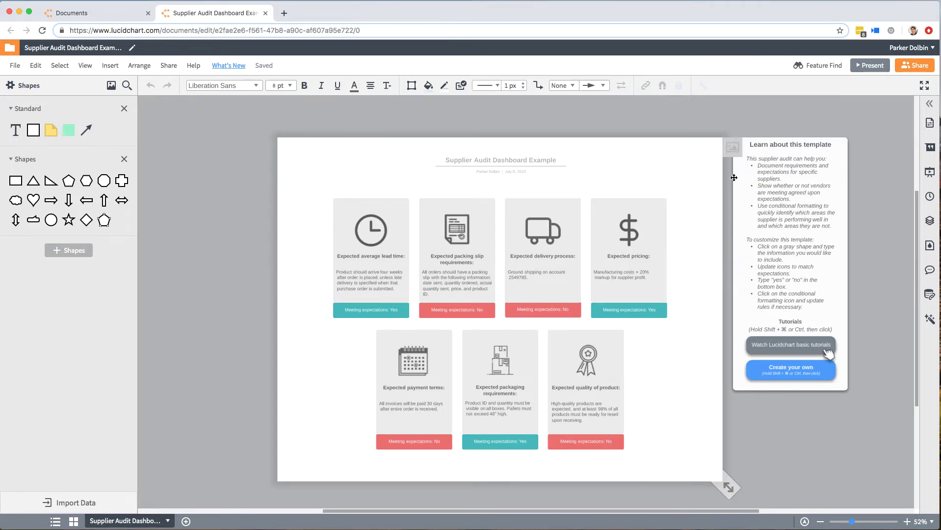
# Step: Add a first slide and fit its frame over the lead-time clock card
pyautogui.click(929, 171)
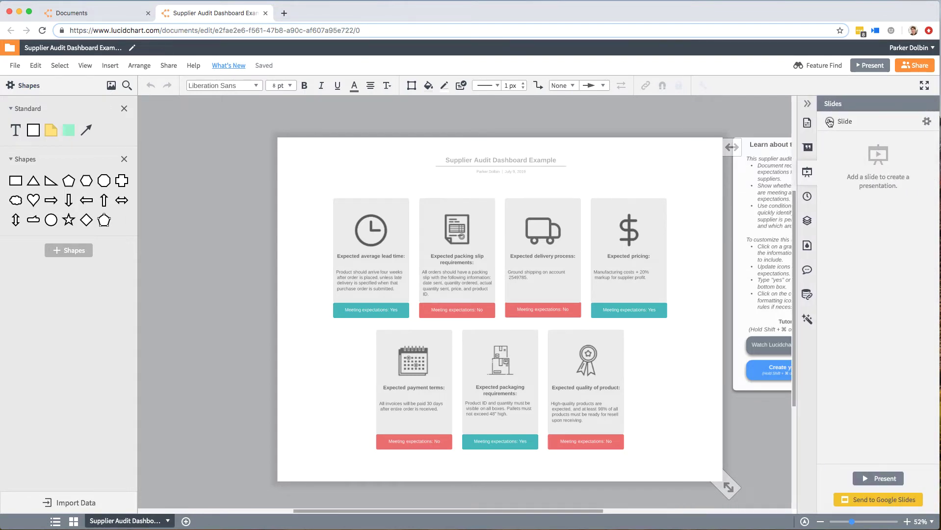
pyautogui.click(829, 122)
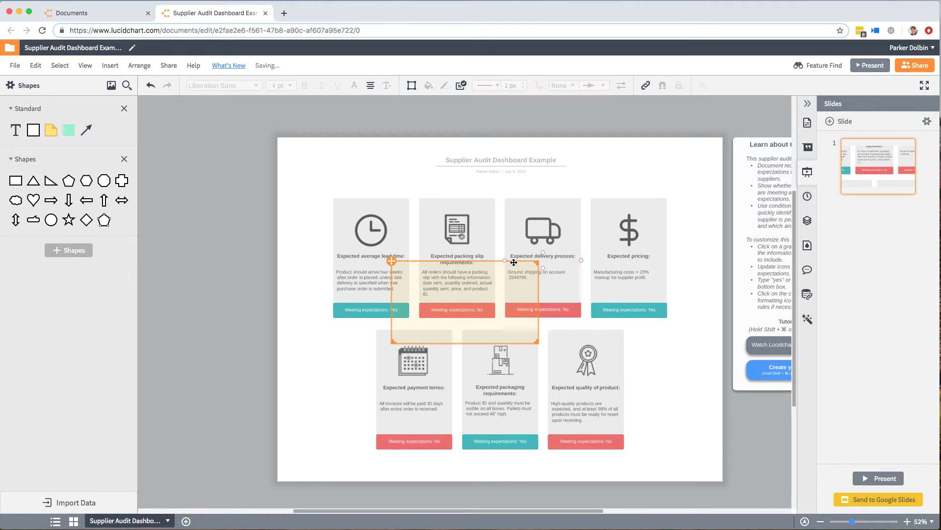
pyautogui.moveTo(393, 262); pyautogui.dragTo(334, 199)
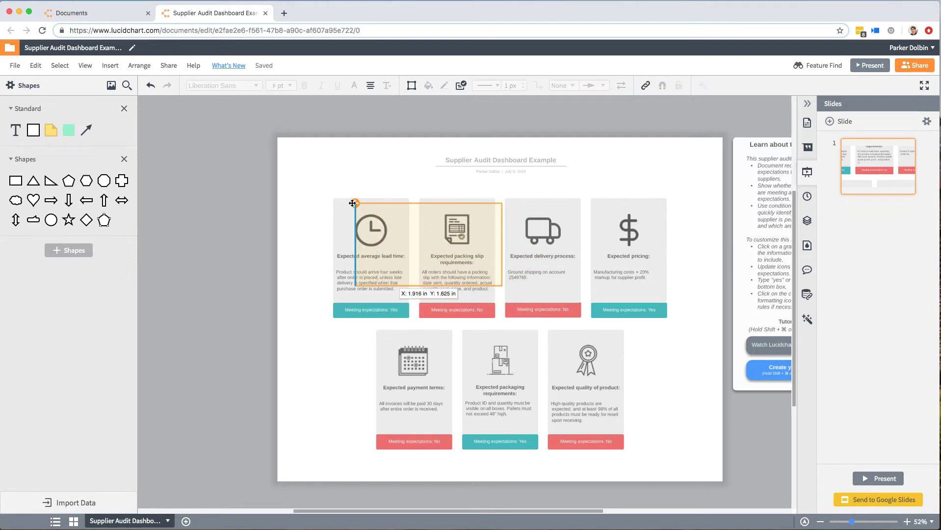
pyautogui.moveTo(330, 198); pyautogui.dragTo(333, 198)
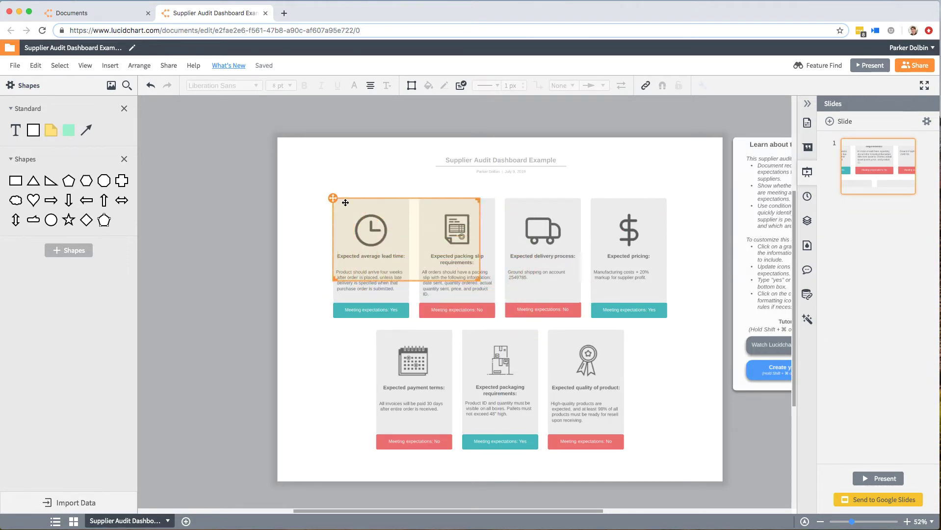
pyautogui.moveTo(479, 281)
pyautogui.mouseDown()
pyautogui.moveTo(402, 243)
pyautogui.moveTo(434, 254)
pyautogui.mouseUp()
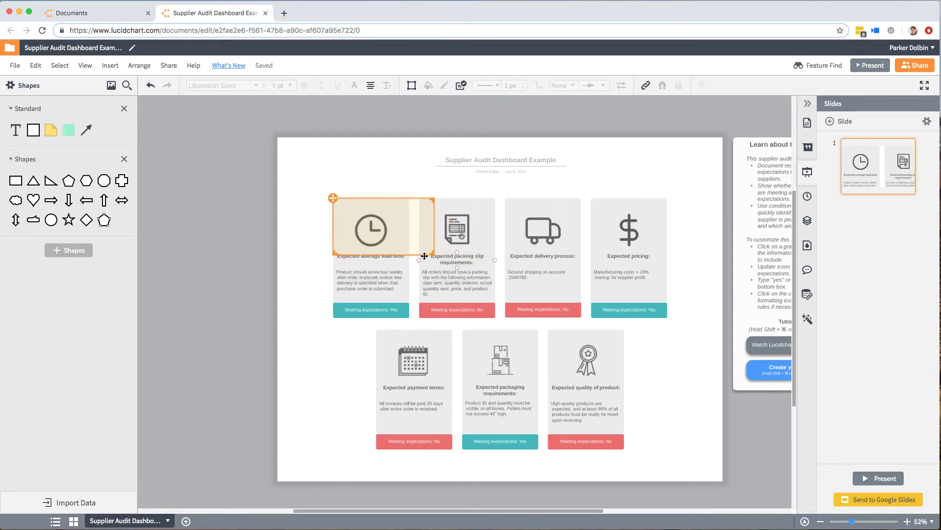
pyautogui.click(412, 86)
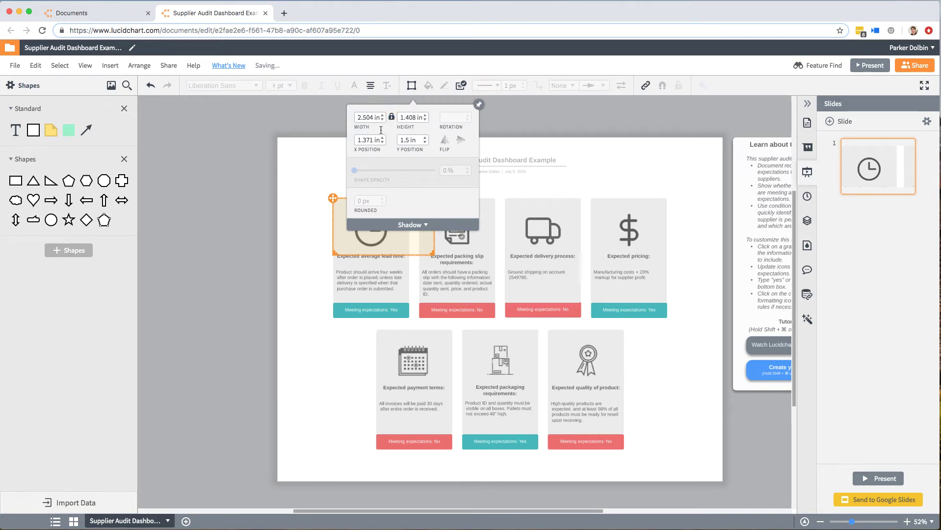
pyautogui.click(337, 155)
pyautogui.click(334, 198)
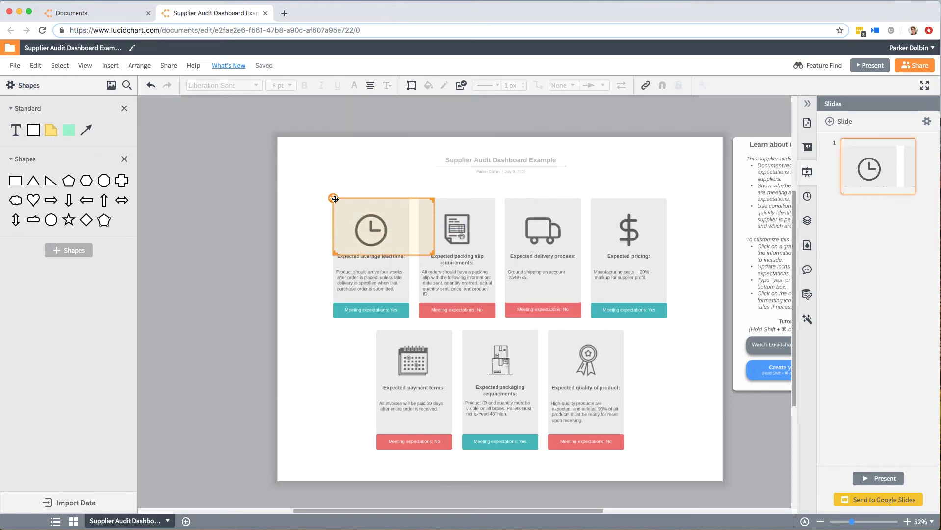
pyautogui.moveTo(434, 255); pyautogui.dragTo(407, 318)
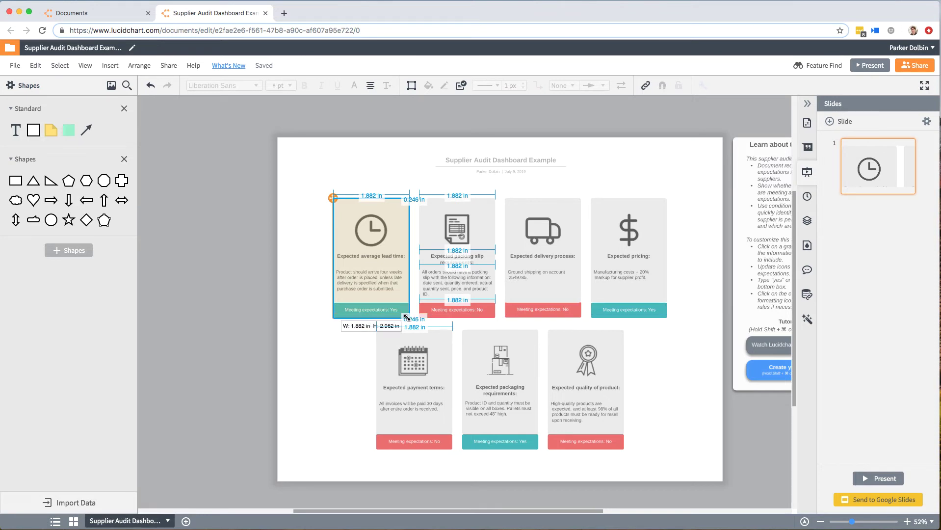
# Step: Add a second slide over the packing-slip card and present full screen
pyautogui.click(828, 123)
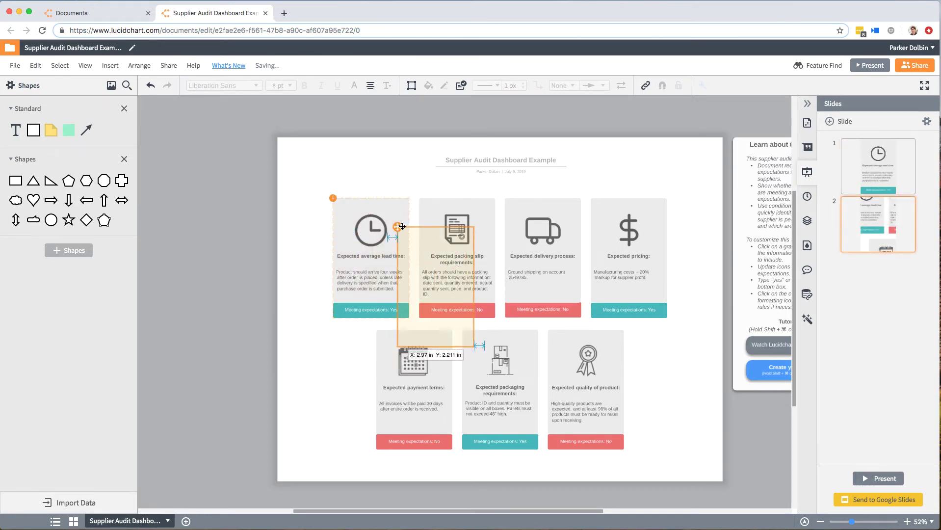
pyautogui.click(419, 198)
pyautogui.click(807, 104)
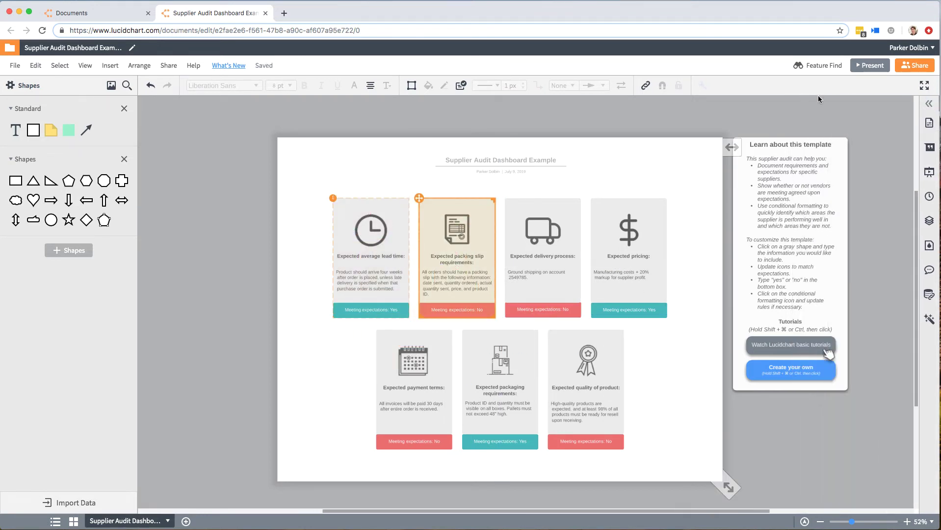
pyautogui.click(867, 67)
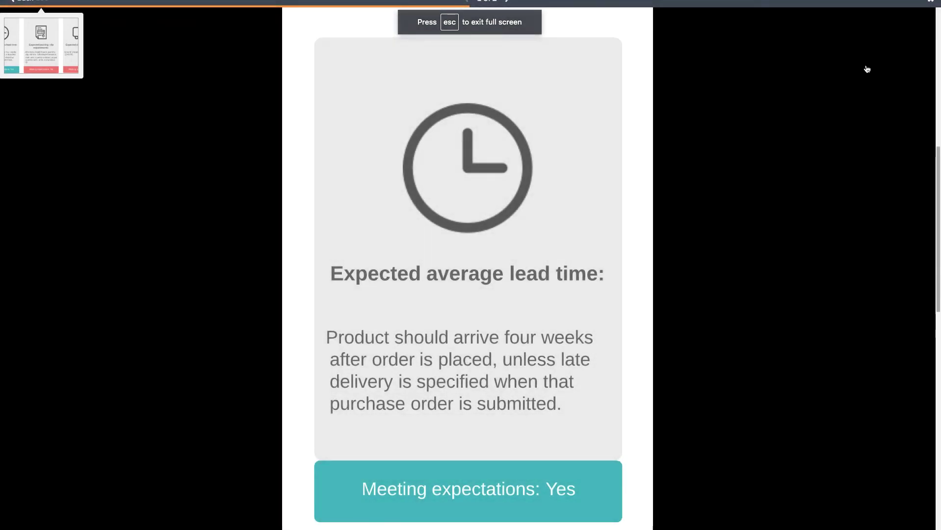
# Step: Advance the slideshow to the packing-slip card slide
pyautogui.press('Right')
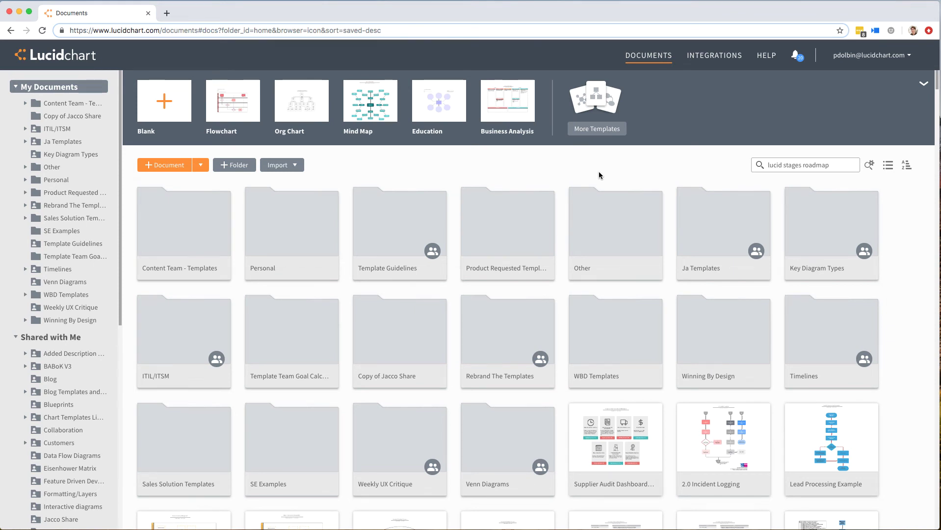
pyautogui.moveTo(615, 442)
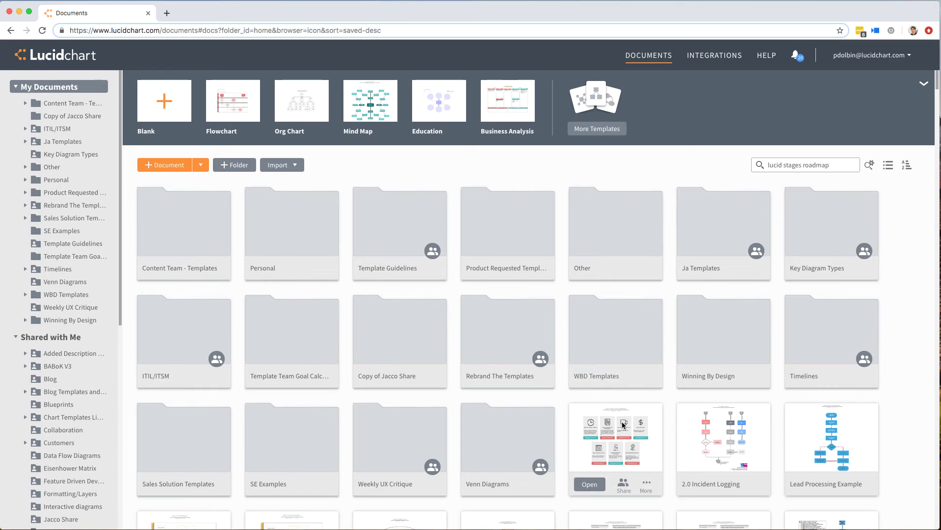
# Step: Convert the Supplier Audit Dashboard Example document into a template and save it
pyautogui.rightClick(622, 425)
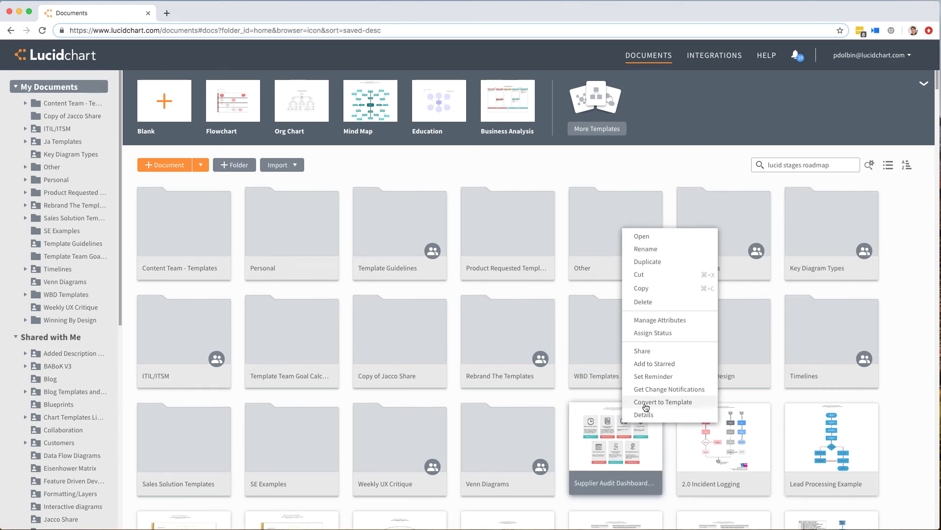
pyautogui.click(645, 402)
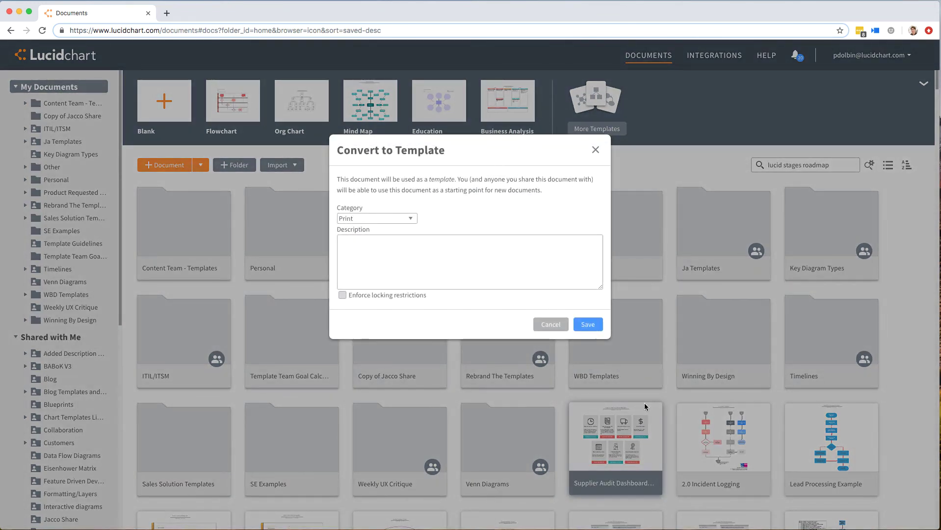
pyautogui.click(581, 322)
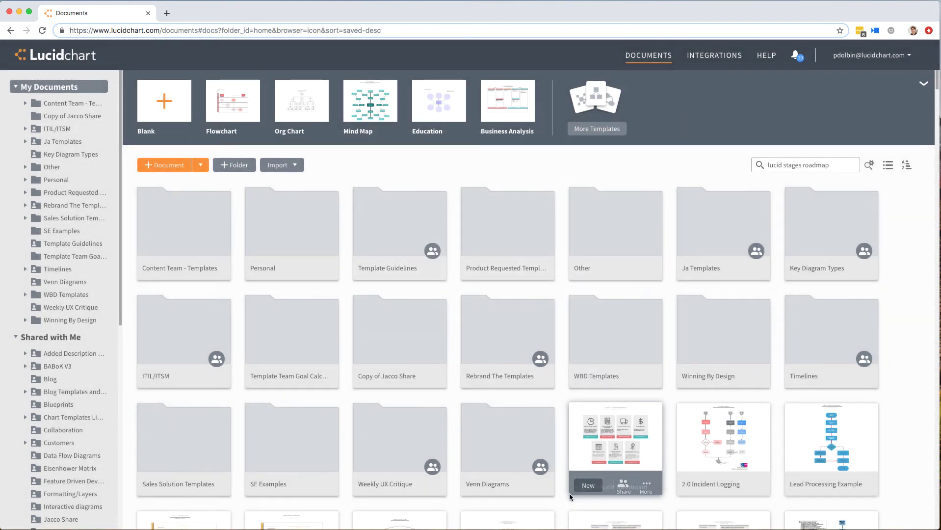
# Step: Start a new document from the Supplier Audit Dashboard template, then return to the documents list
pyautogui.click(588, 486)
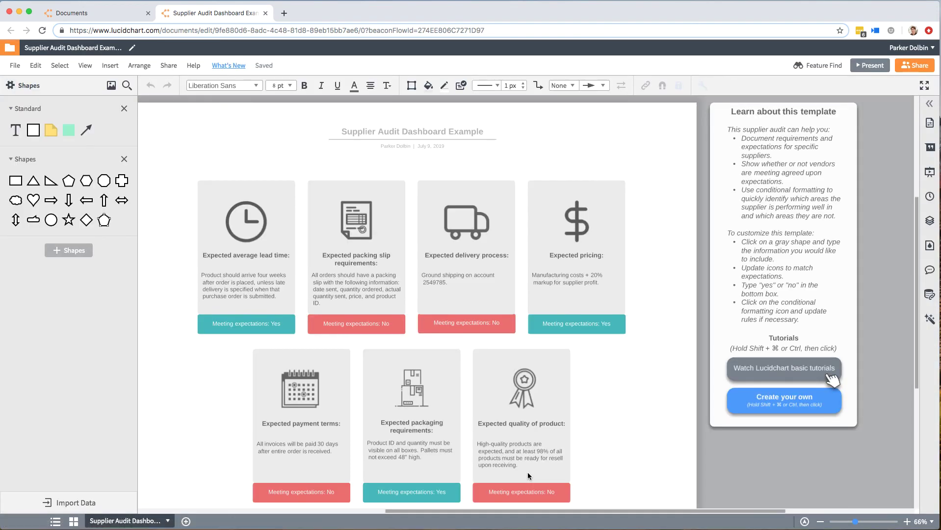
pyautogui.click(268, 318)
pyautogui.hotkey('ctrl', 'shift', 'Tab')
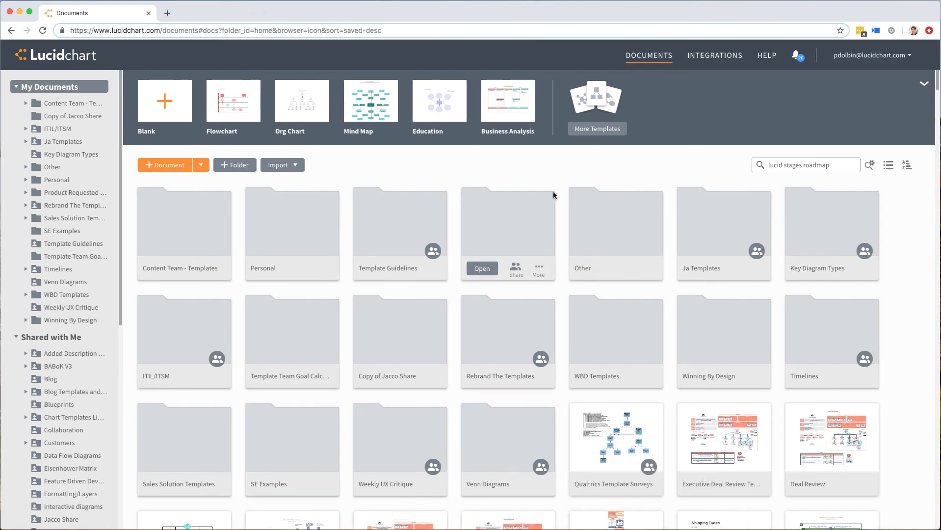
# Step: Browse the template gallery's Business > Business Analysis templates down to the BPMN diagrams
pyautogui.click(597, 112)
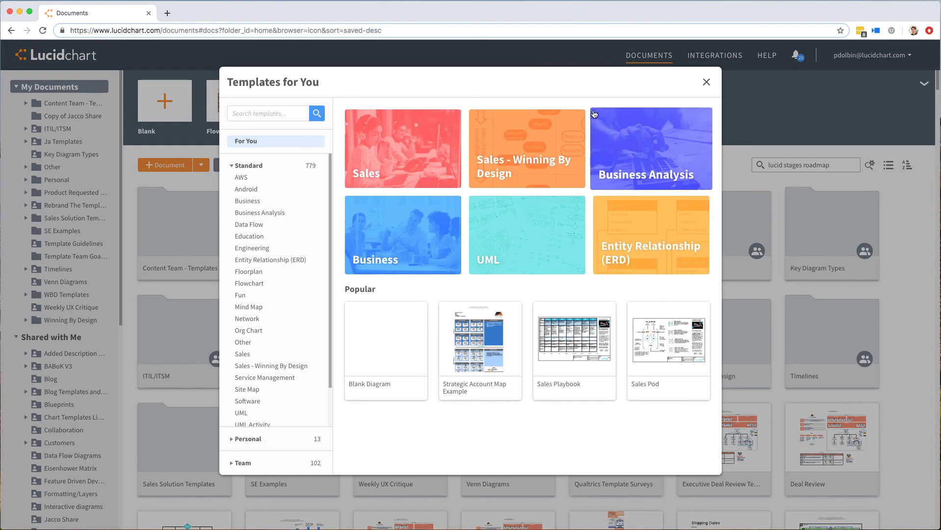
pyautogui.click(264, 202)
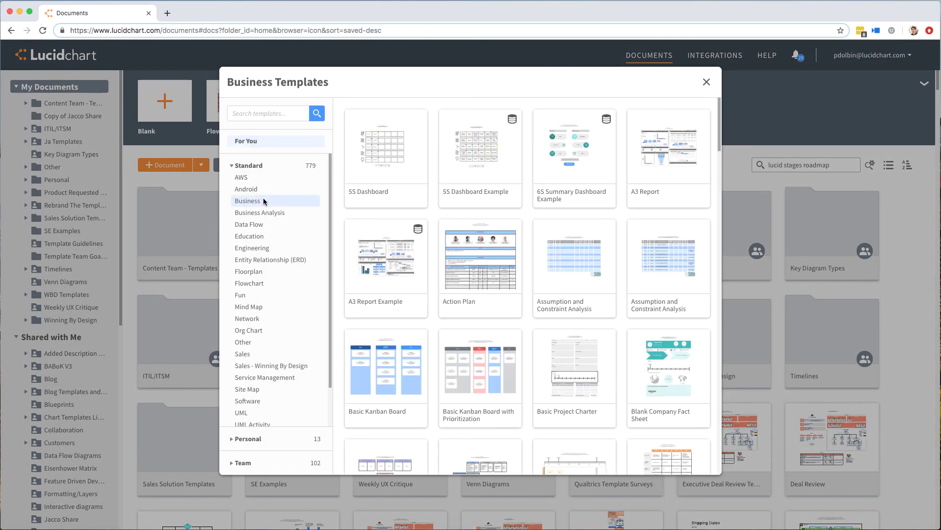
pyautogui.click(266, 215)
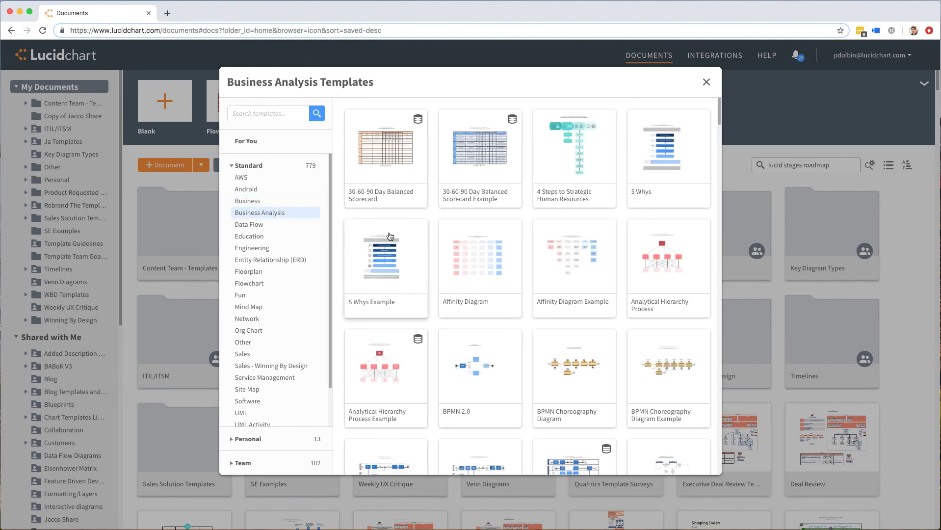
pyautogui.scroll(-3, 392, 233)
pyautogui.scroll(-2, 392, 233)
pyautogui.scroll(-2, 392, 234)
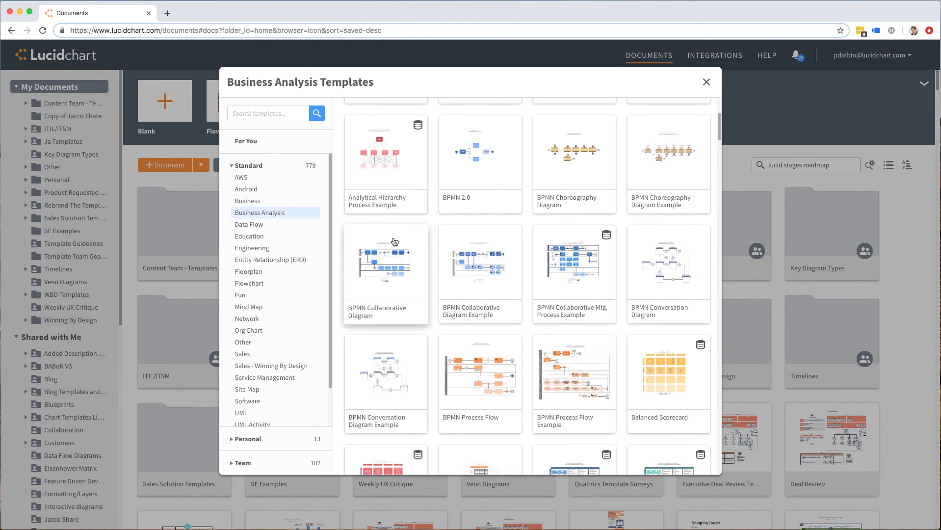